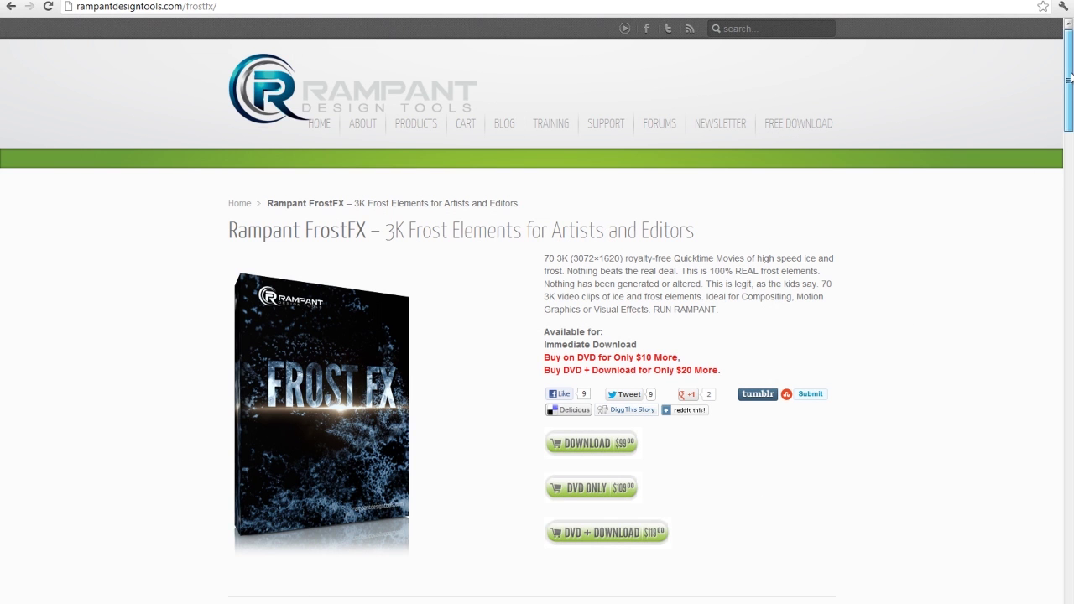
- Scroll the FrostFX product page to its preview grid and watch a frost element clip
{"action": "left_click_drag", "start_coordinate": [1069, 78], "coordinate": [1070, 257]}
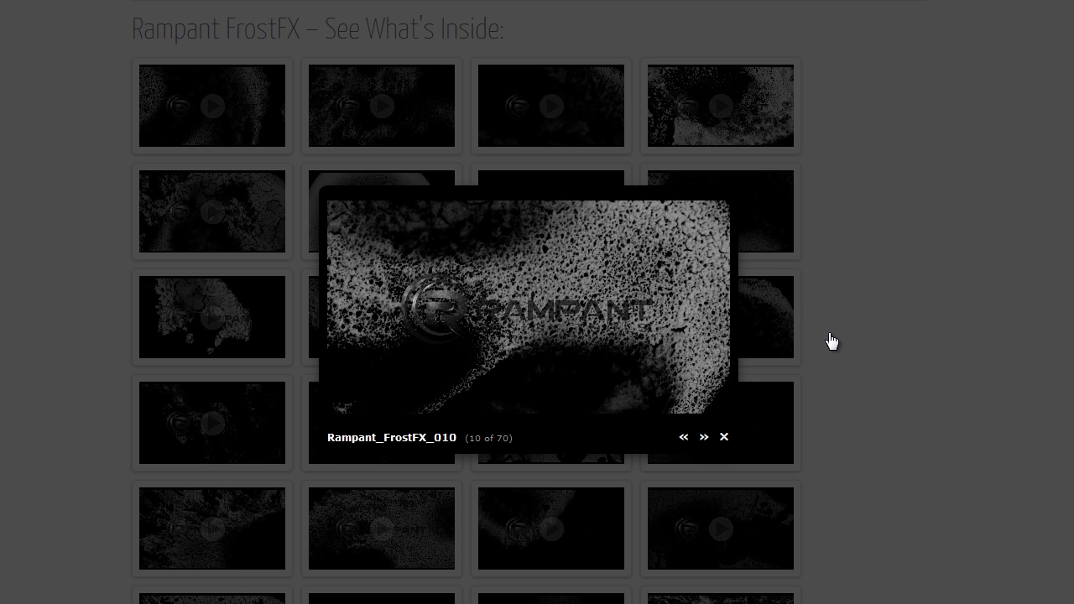
{"action": "mouse_move", "coordinate": [544, 232]}
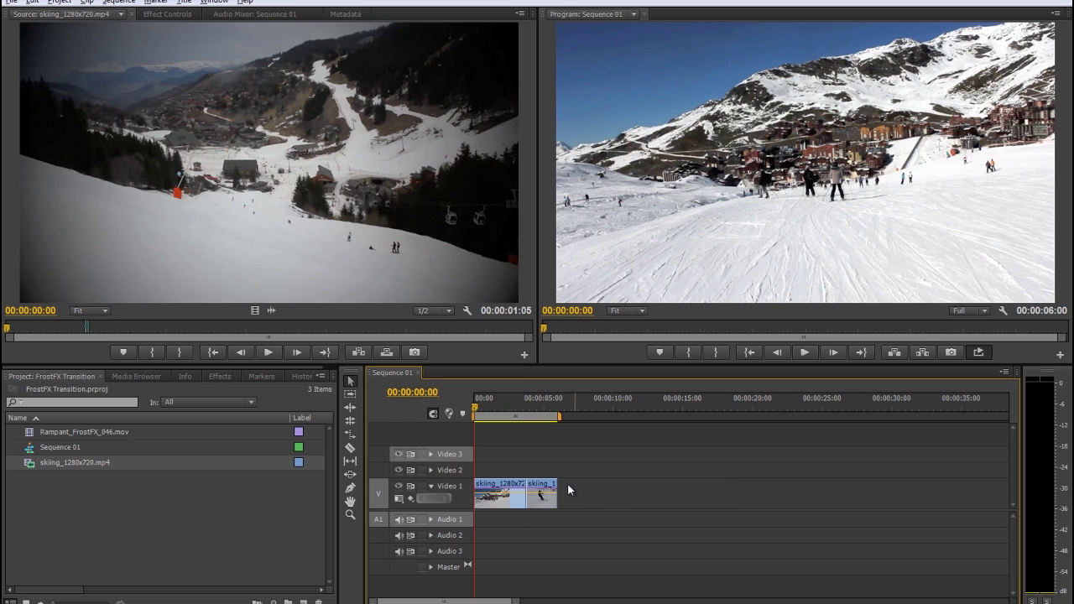
- Play Sequence 01 and stop at 00:00:02:05 on the plain cut between the skiing clips
{"action": "left_click", "coordinate": [804, 353]}
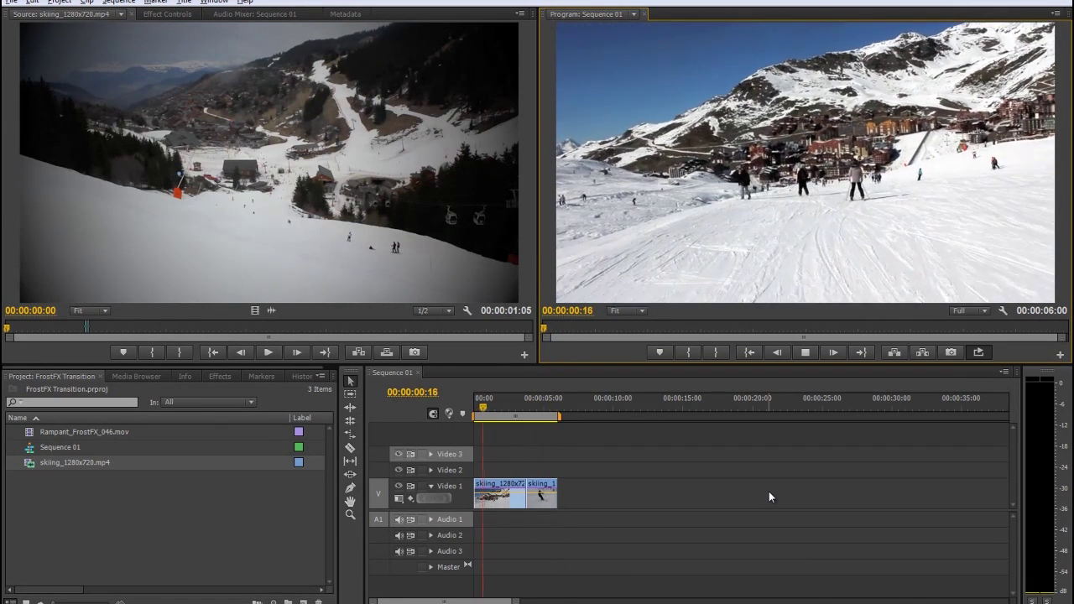
{"action": "key", "text": "space"}
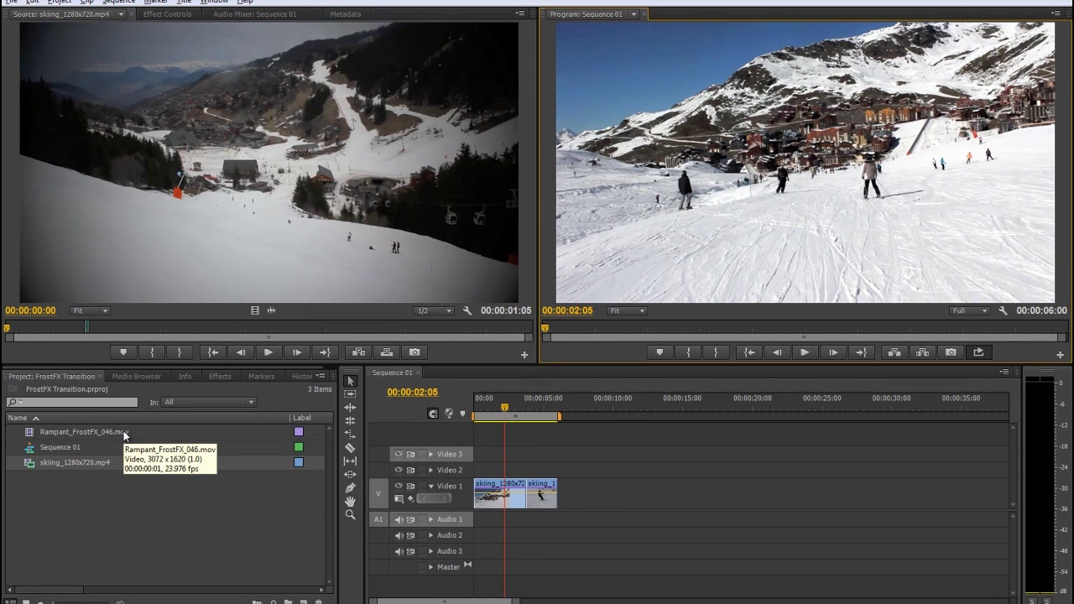
- Load Rampant_FrostFX_046.mov in the Source monitor and play part of its preview
{"action": "double_click", "coordinate": [31, 435]}
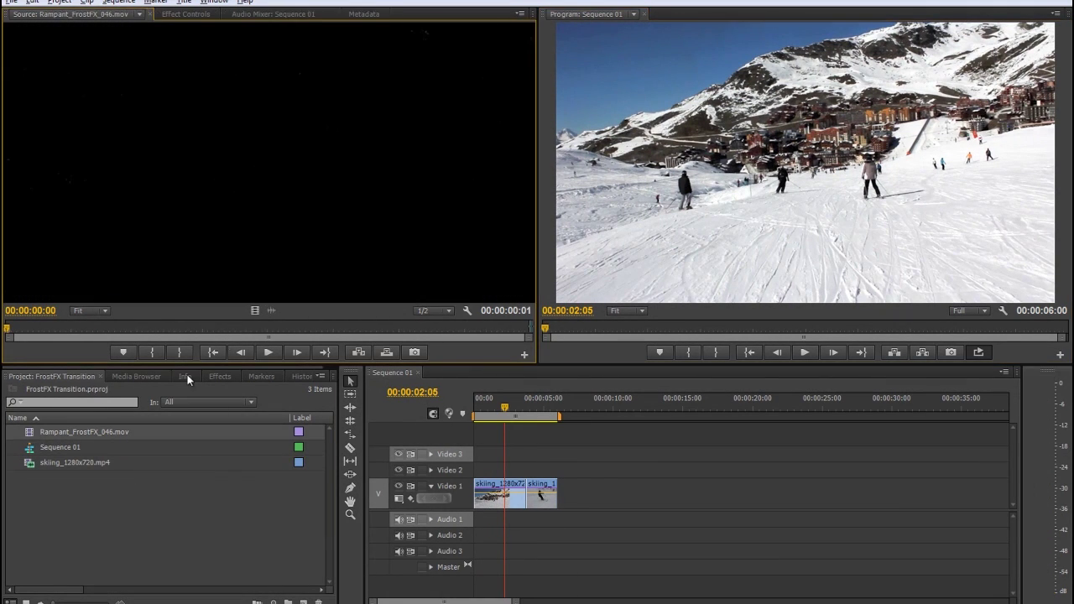
{"action": "left_click", "coordinate": [270, 352]}
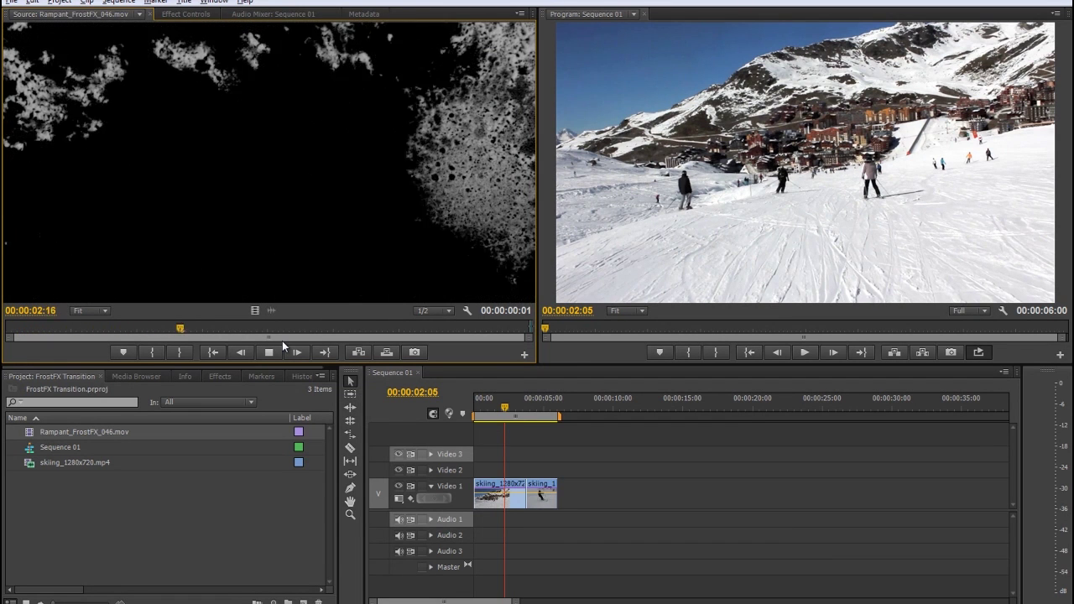
{"action": "left_click", "coordinate": [191, 330]}
- Scrub to where the frost clears and set the Out point at 00:00:03:16
{"action": "left_click_drag", "start_coordinate": [191, 330], "coordinate": [90, 333]}
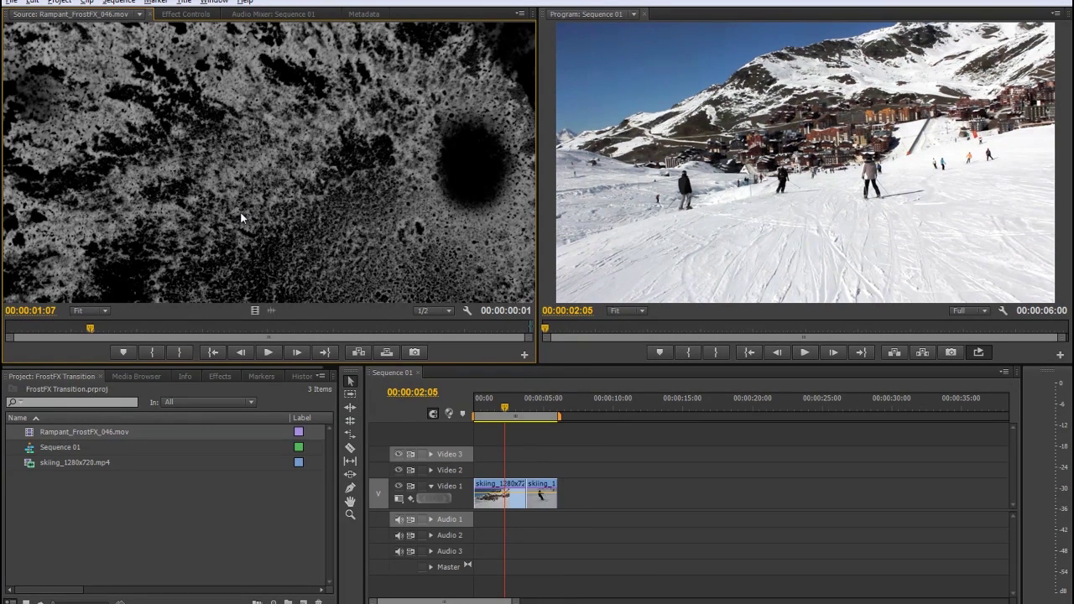
{"action": "left_click_drag", "start_coordinate": [91, 330], "coordinate": [242, 339]}
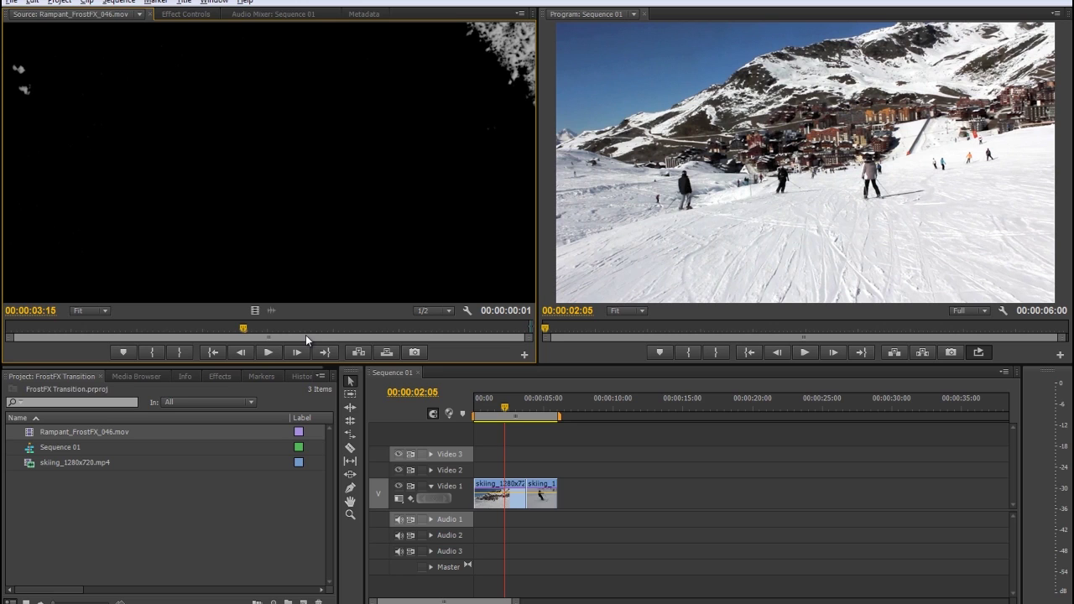
{"action": "key", "text": "o"}
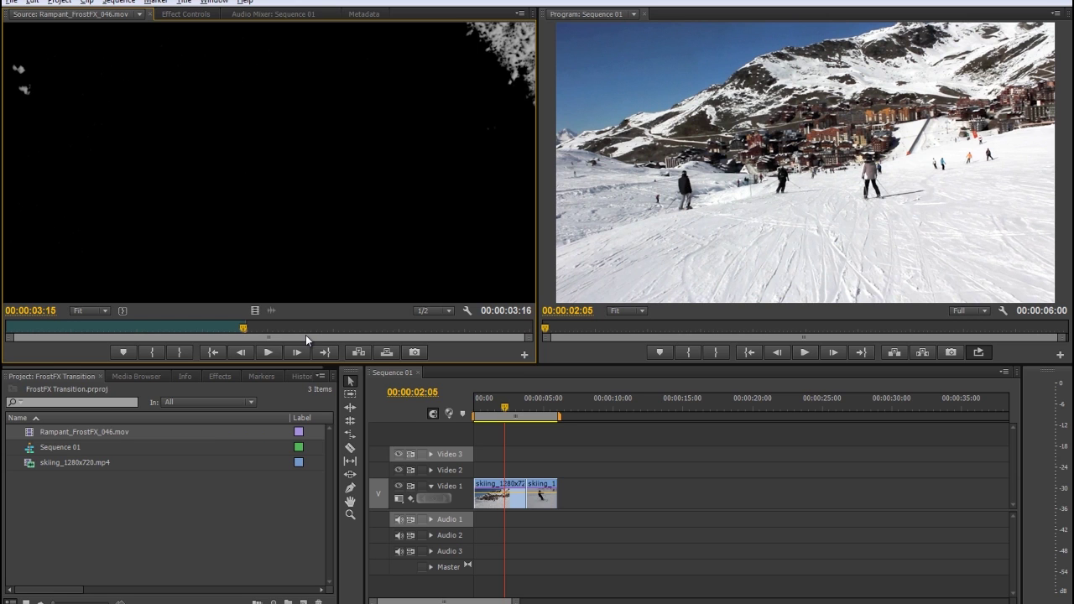
{"action": "left_click_drag", "start_coordinate": [243, 332], "coordinate": [5, 332]}
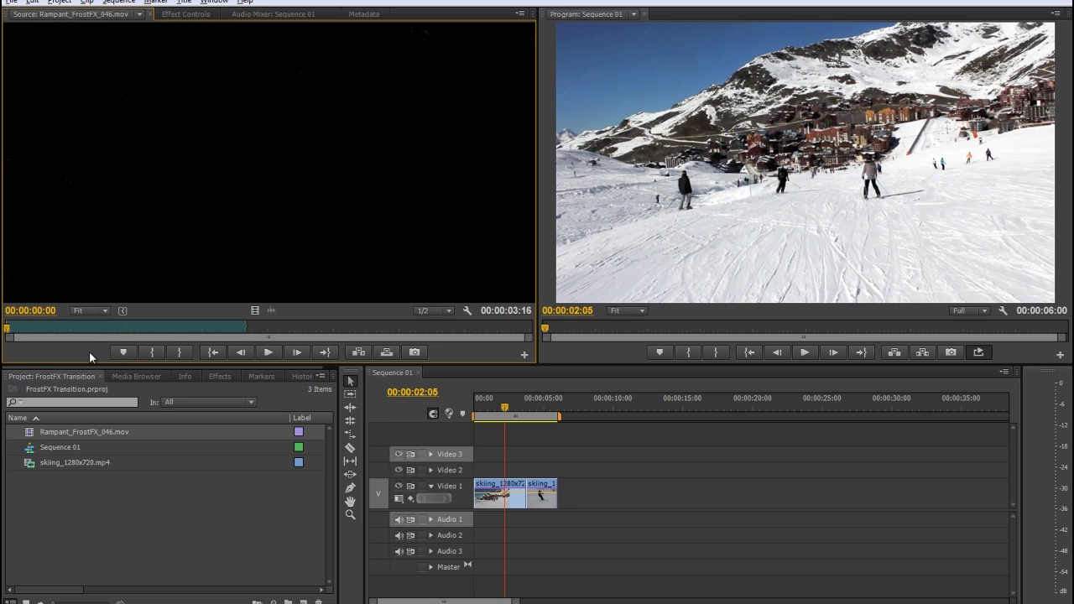
- Place the marked frost clip on Video 2 over the cut, spanning 00:00:02:08 to 00:00:05:23
{"action": "left_click_drag", "start_coordinate": [254, 309], "coordinate": [516, 467]}
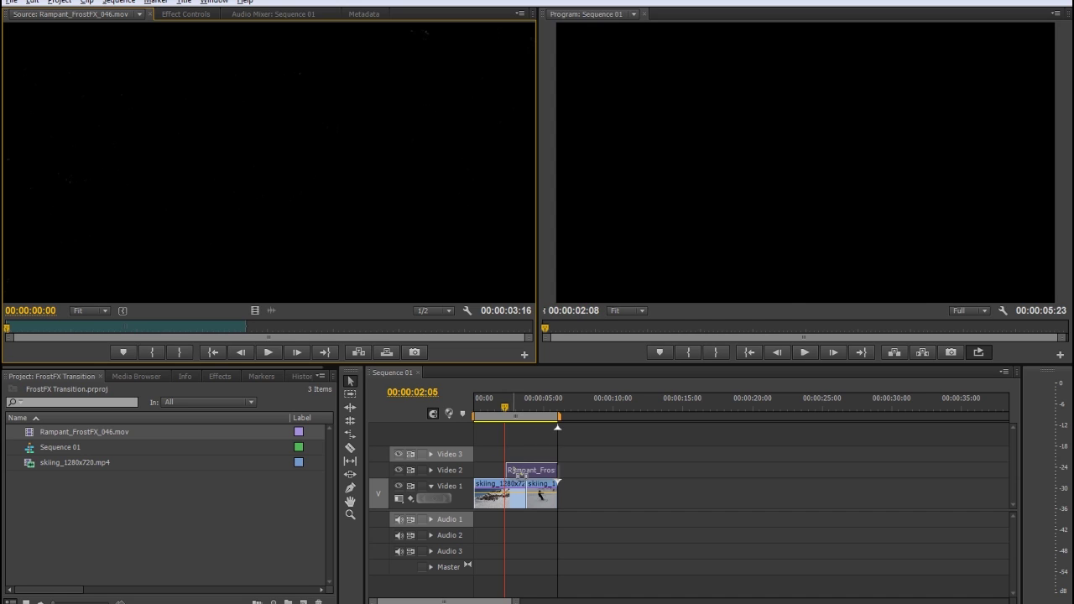
{"action": "left_click", "coordinate": [513, 411]}
{"action": "left_click_drag", "start_coordinate": [512, 411], "coordinate": [528, 414]}
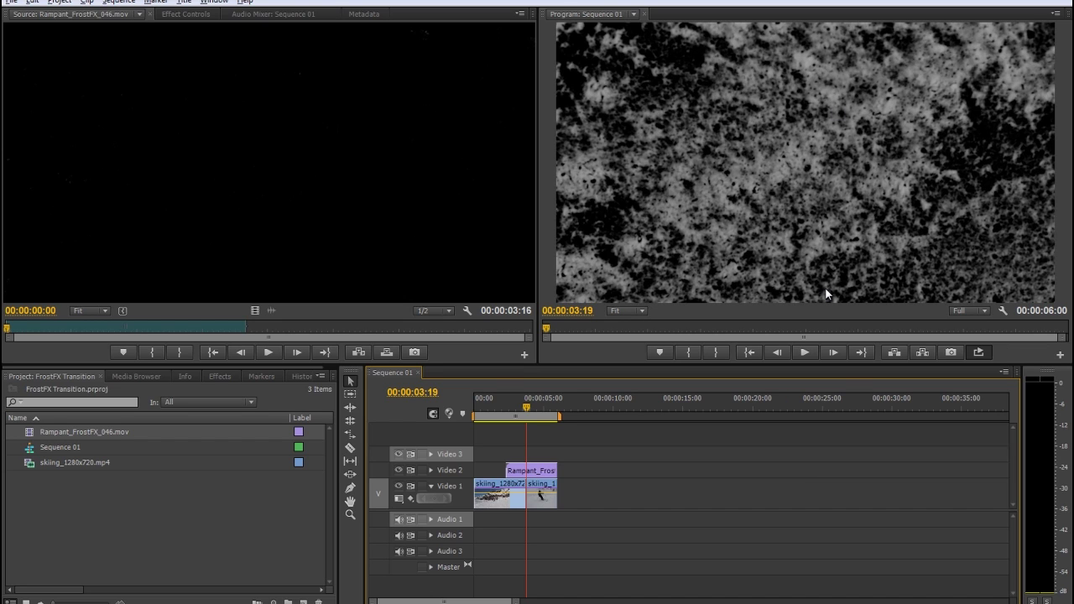
{"action": "left_click", "coordinate": [541, 475]}
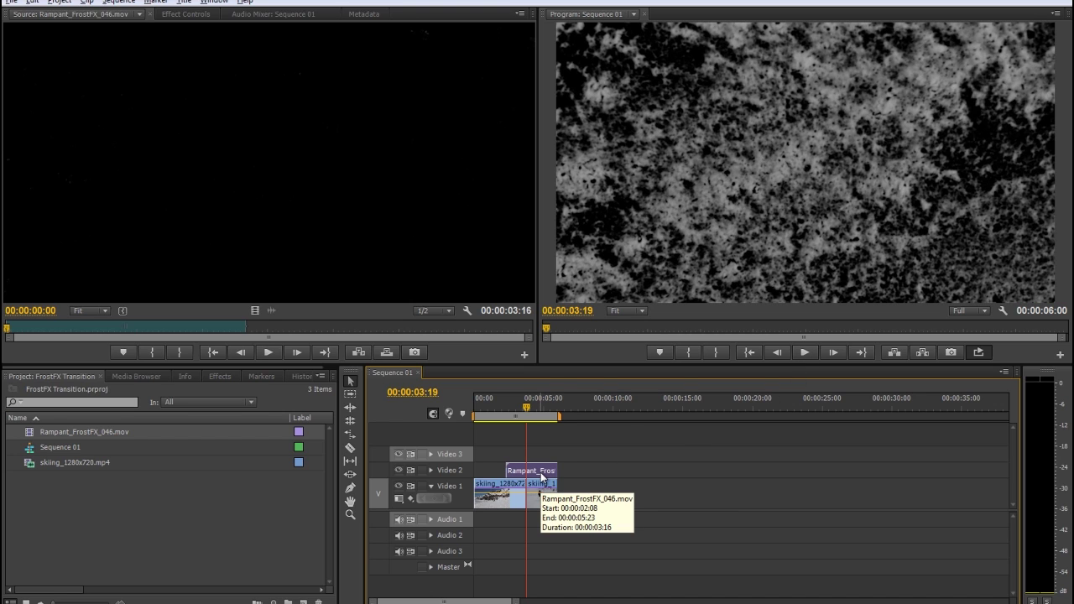
- Set the frost clip's Motion Scale to 58 in Effect Controls
{"action": "left_click", "coordinate": [184, 14]}
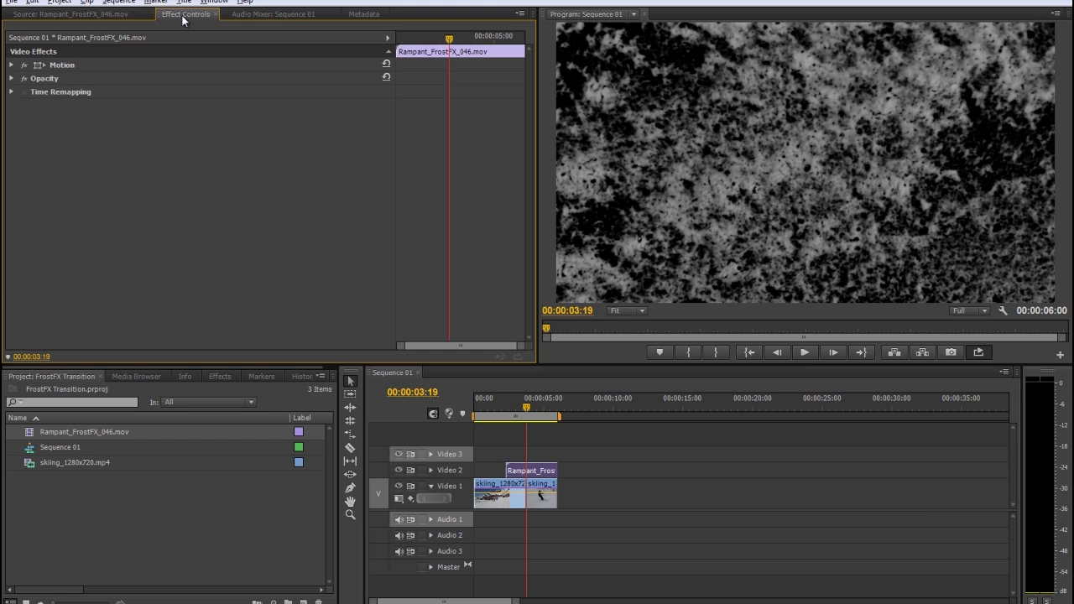
{"action": "left_click", "coordinate": [11, 65]}
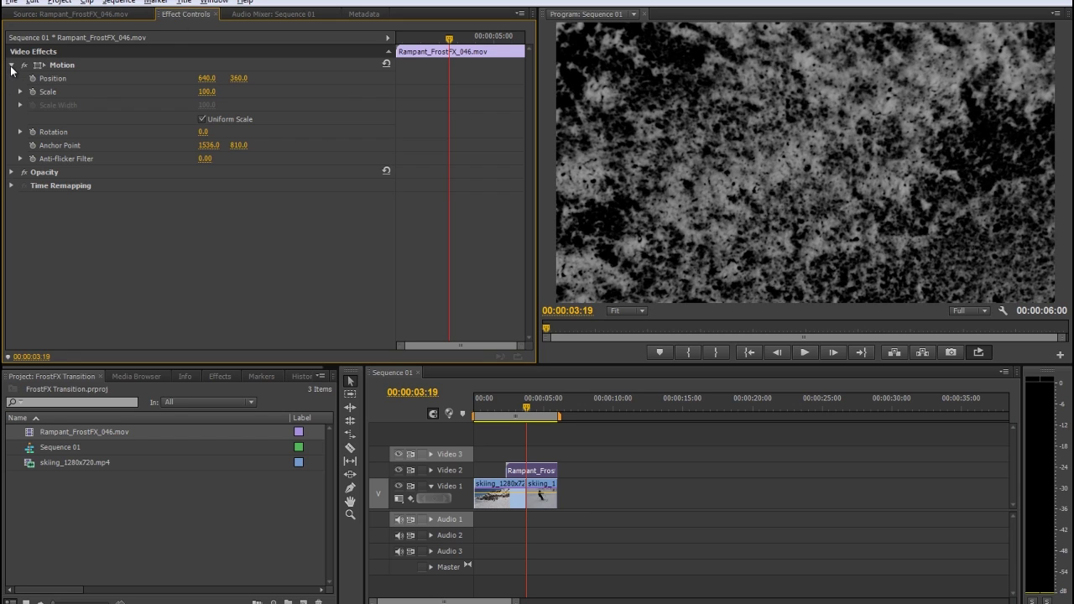
{"action": "left_click", "coordinate": [209, 92]}
{"action": "type", "text": "58"}
{"action": "key", "text": "Return"}
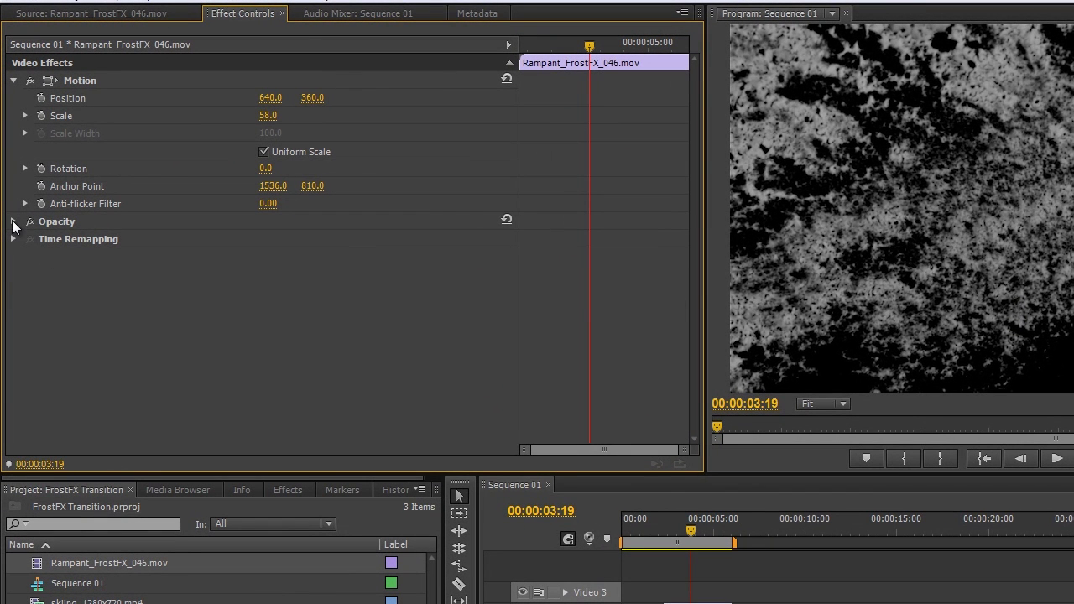
- Set the frost clip's blend mode to Overlay and keyframe its opacity from 0% back to 100%
{"action": "left_click", "coordinate": [13, 222]}
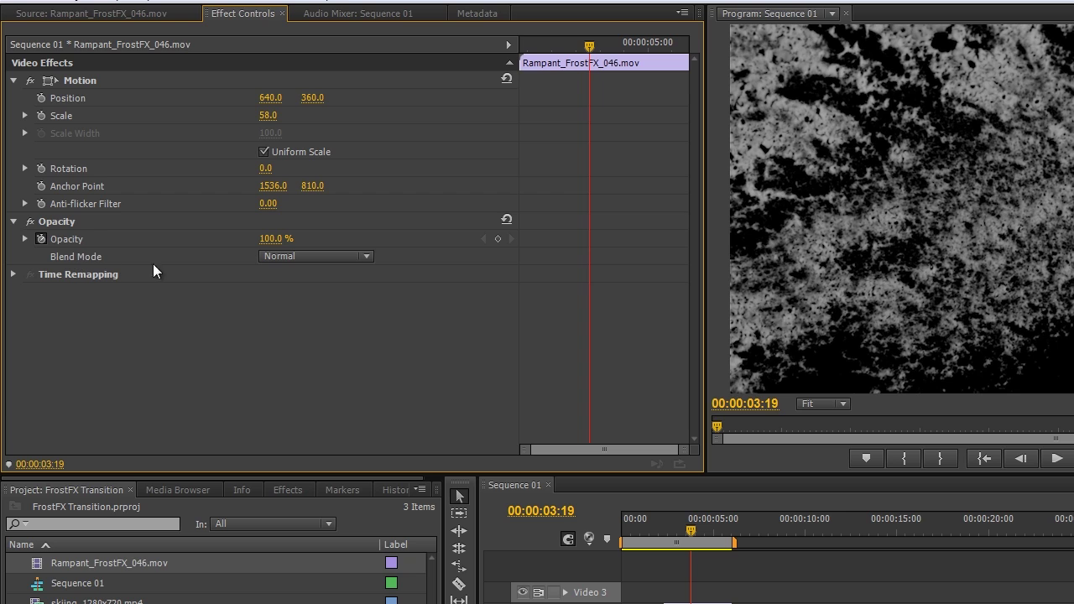
{"action": "left_click", "coordinate": [369, 255]}
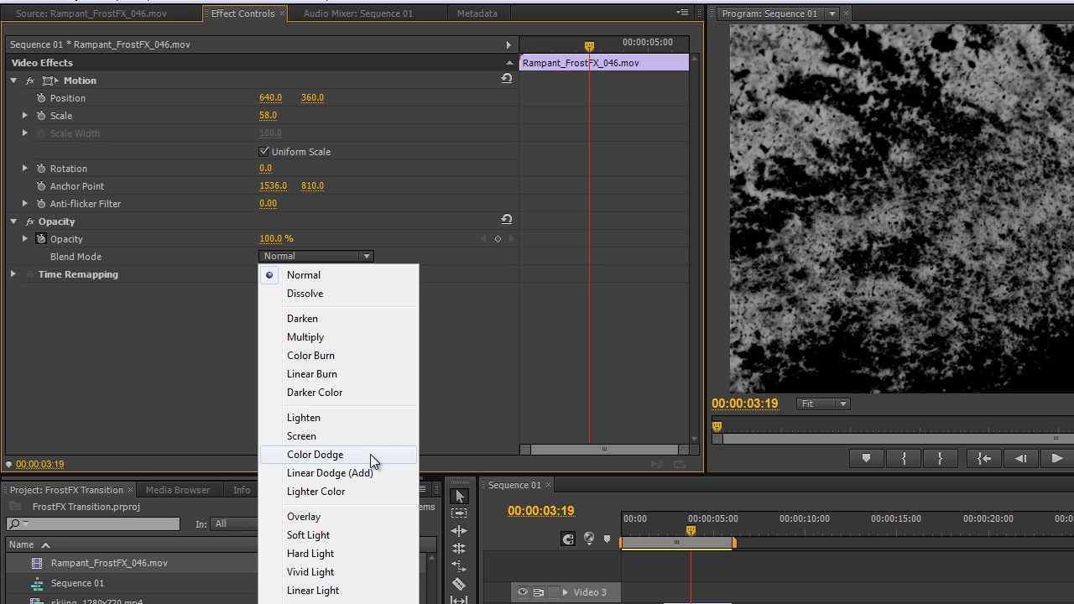
{"action": "left_click", "coordinate": [343, 516]}
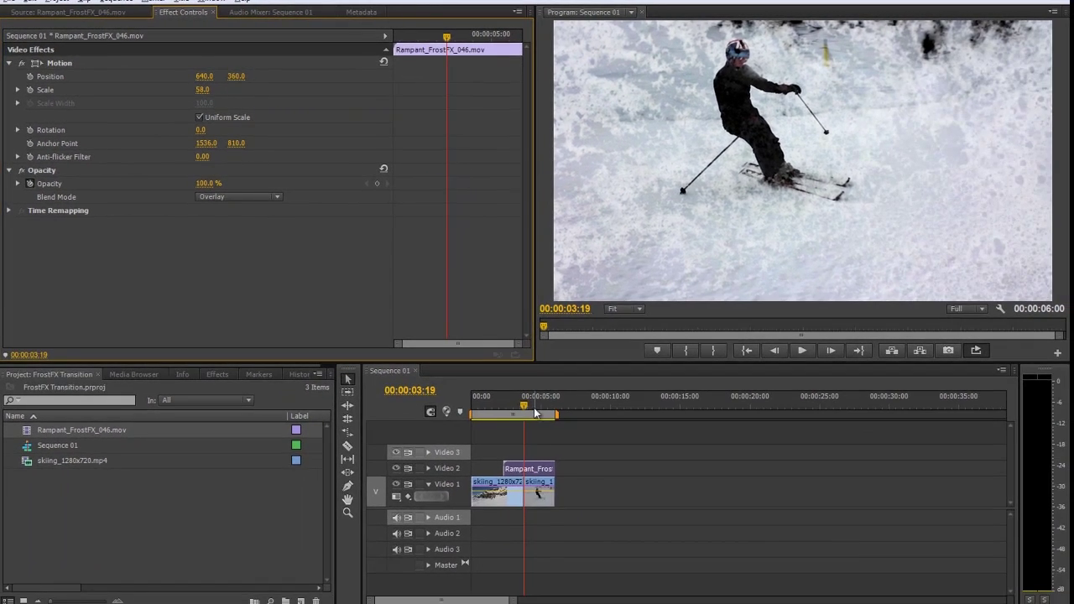
{"action": "mouse_move", "coordinate": [522, 408]}
{"action": "left_mouse_down"}
{"action": "mouse_move", "coordinate": [535, 419]}
{"action": "mouse_move", "coordinate": [517, 415]}
{"action": "left_mouse_up"}
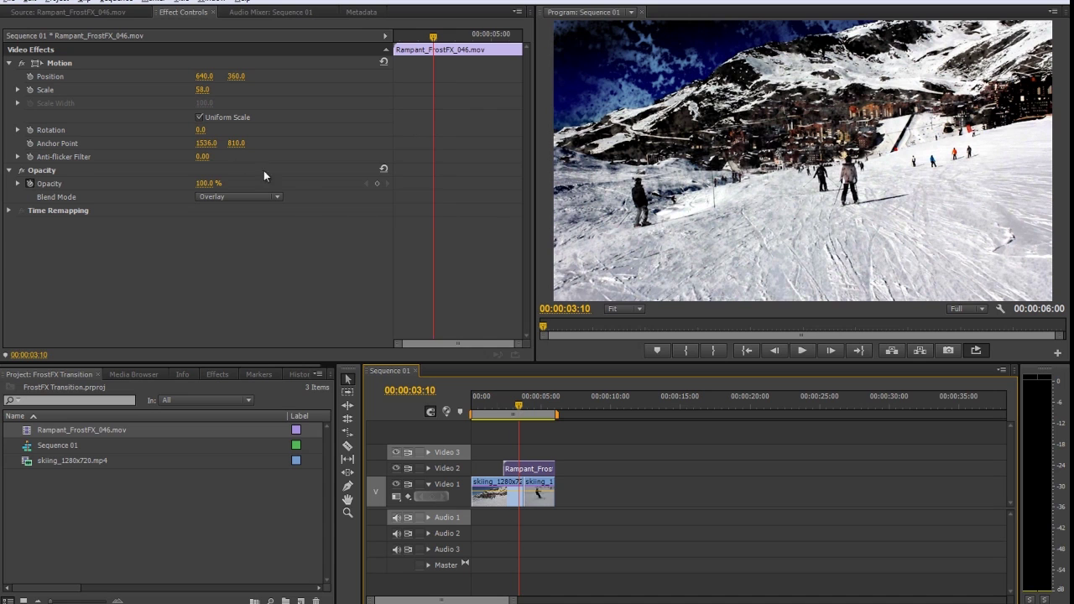
{"action": "left_click_drag", "start_coordinate": [207, 183], "coordinate": [113, 187]}
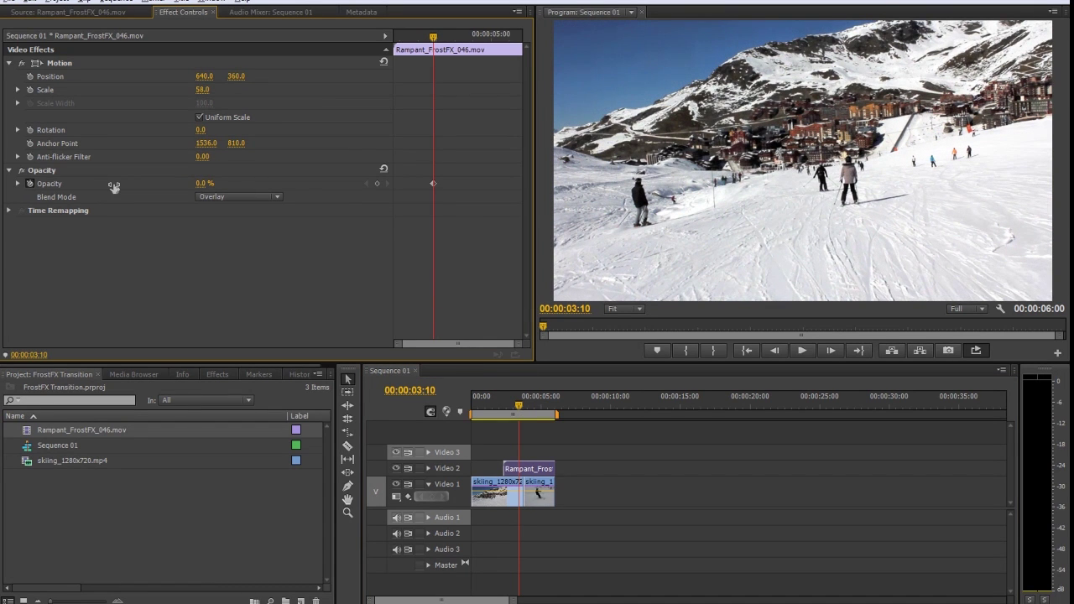
{"action": "left_click_drag", "start_coordinate": [114, 186], "coordinate": [220, 186]}
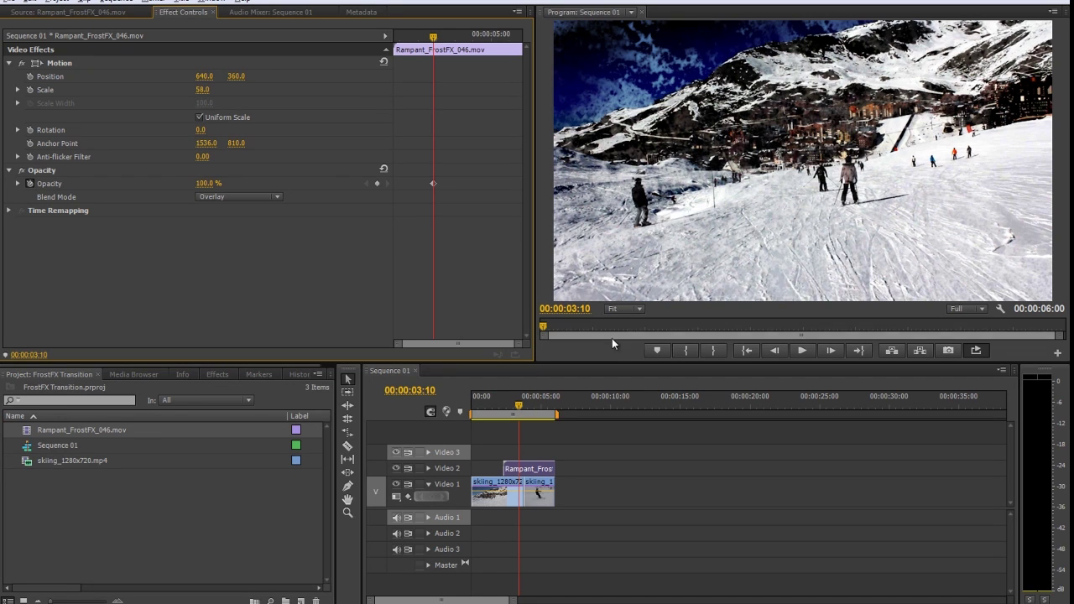
- Play the sequence from 00:00:00:00 and stop on a frame showing the frost
{"action": "left_click", "coordinate": [468, 408]}
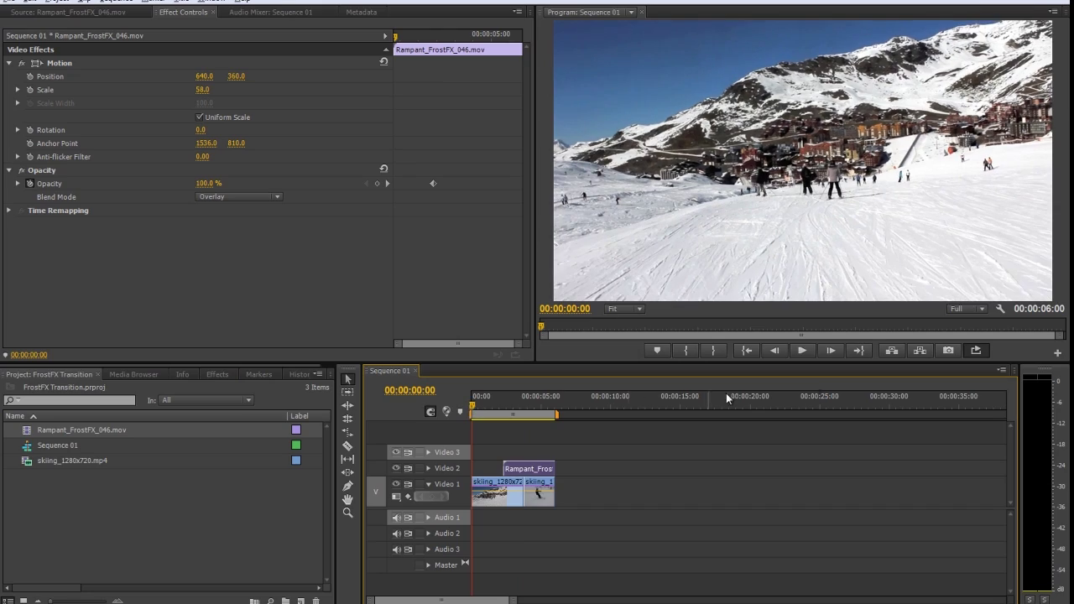
{"action": "left_click", "coordinate": [804, 350]}
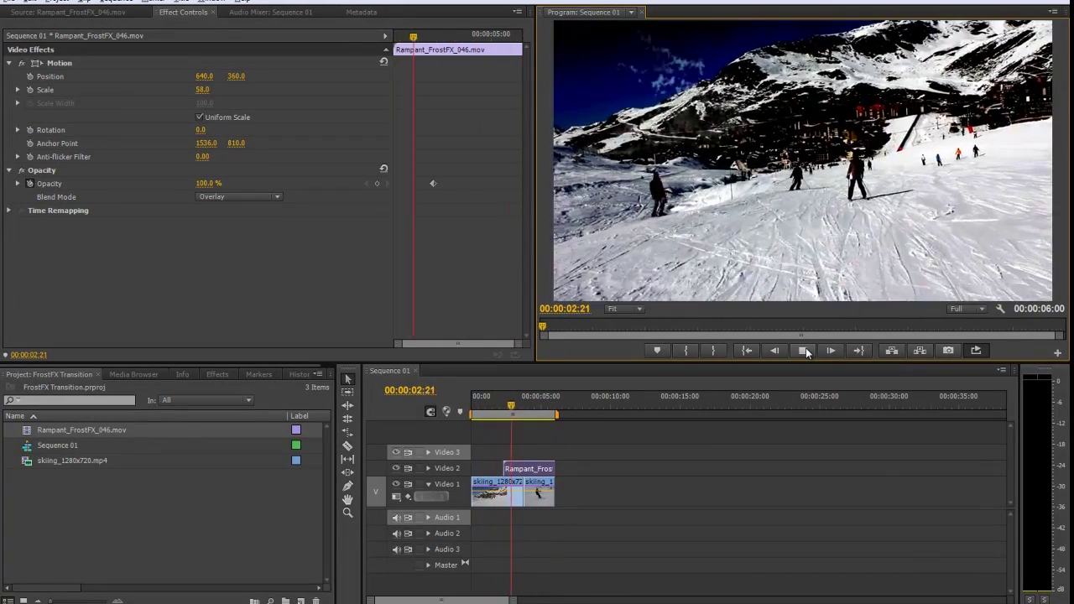
{"action": "left_click", "coordinate": [805, 349]}
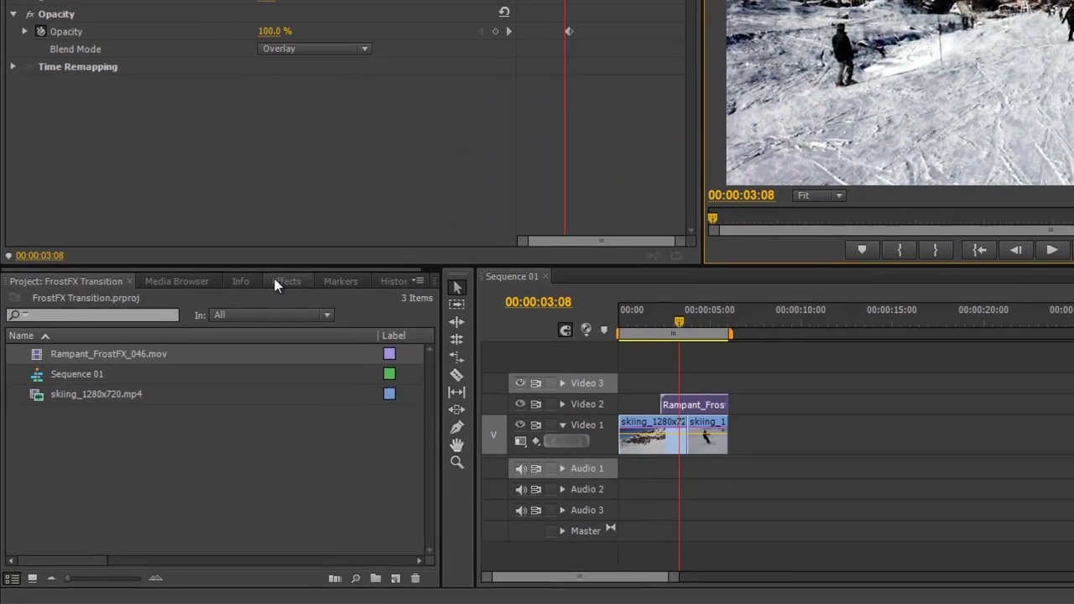
- Search 'diss' and add a Cross Dissolve to both ends of the frost clip on Video 2
{"action": "left_click", "coordinate": [240, 338]}
{"action": "left_click", "coordinate": [135, 350]}
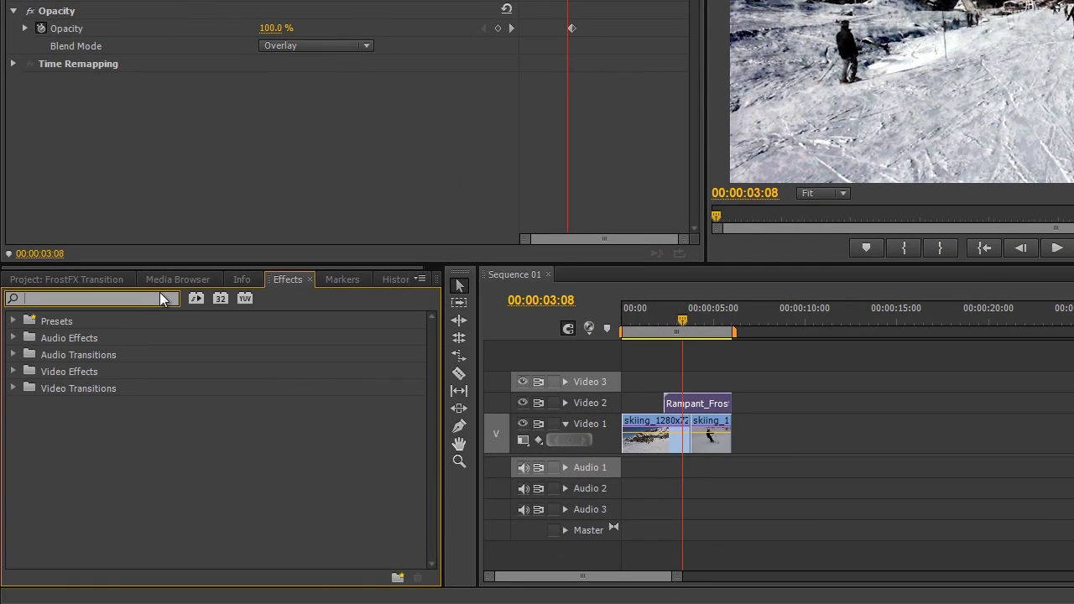
{"action": "type", "text": "diss"}
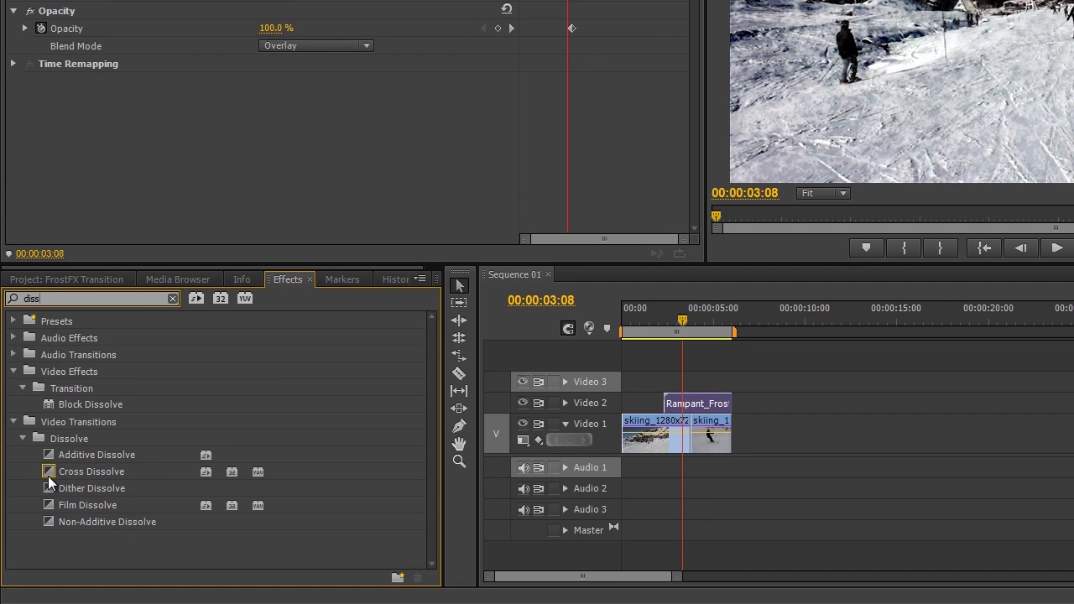
{"action": "left_click_drag", "start_coordinate": [49, 473], "coordinate": [673, 407]}
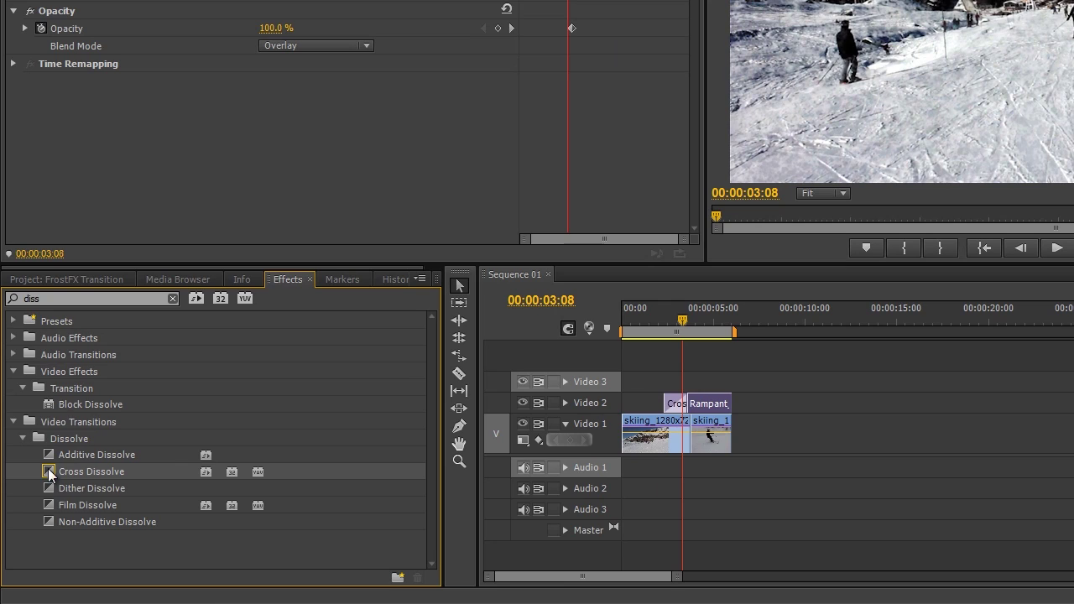
{"action": "left_click_drag", "start_coordinate": [48, 474], "coordinate": [728, 406]}
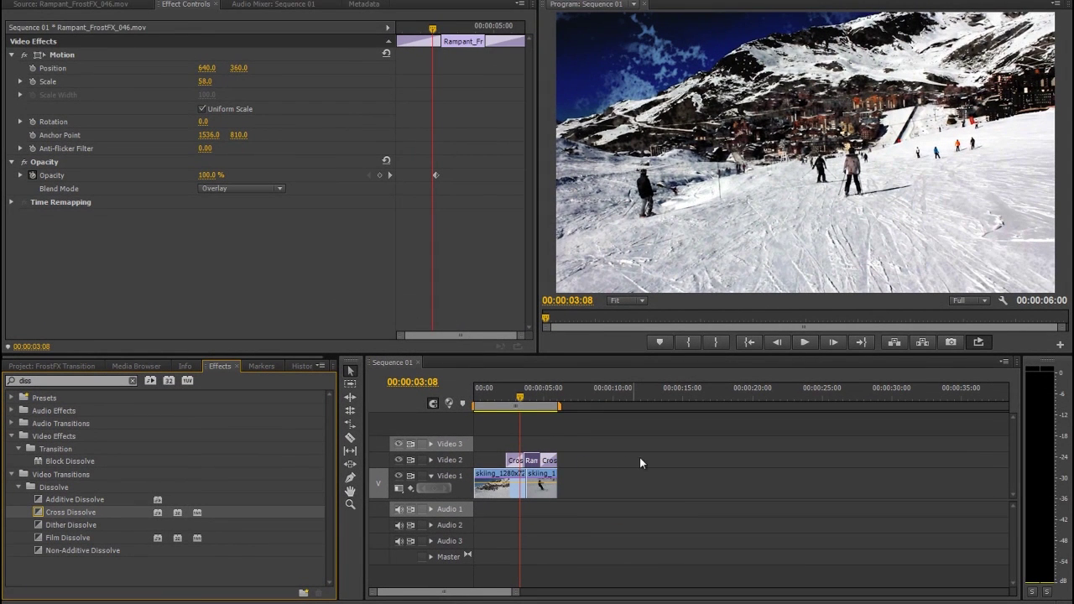
- Play back the frost clip's new dissolves from just before the transition
{"action": "left_click", "coordinate": [499, 390]}
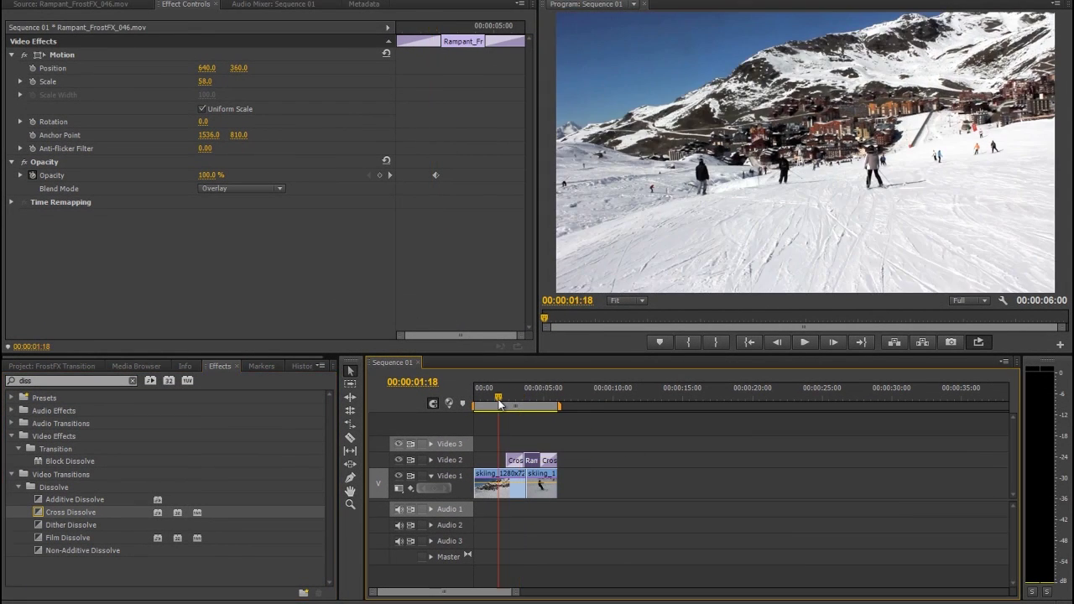
{"action": "key", "text": "space"}
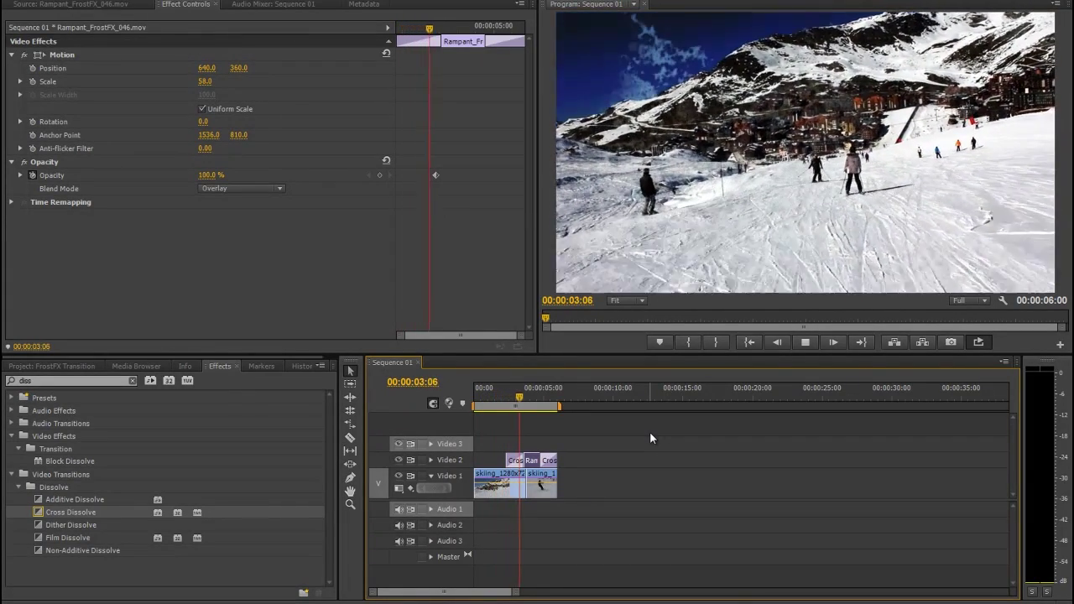
{"action": "key", "text": "space"}
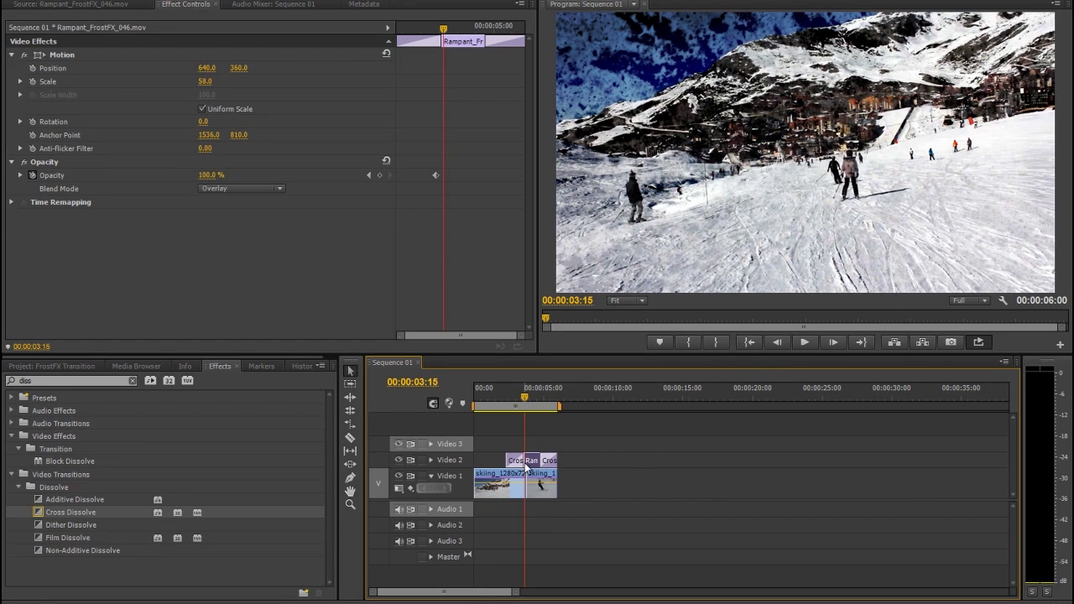
- Alt-drag the frost clip with its Cross Dissolves from Video 2 onto Video 3
{"action": "left_click_drag", "start_coordinate": [532, 464], "coordinate": [534, 455]}
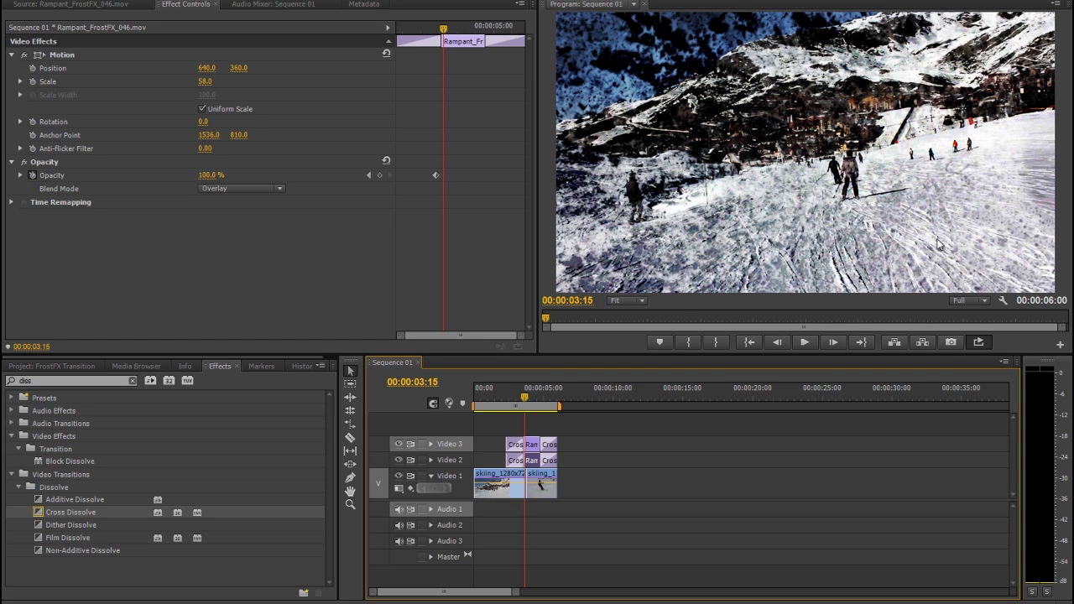
- Replay the stacked frost transition and park the playhead at 00:00:03:13 on the cut
{"action": "left_click", "coordinate": [516, 401]}
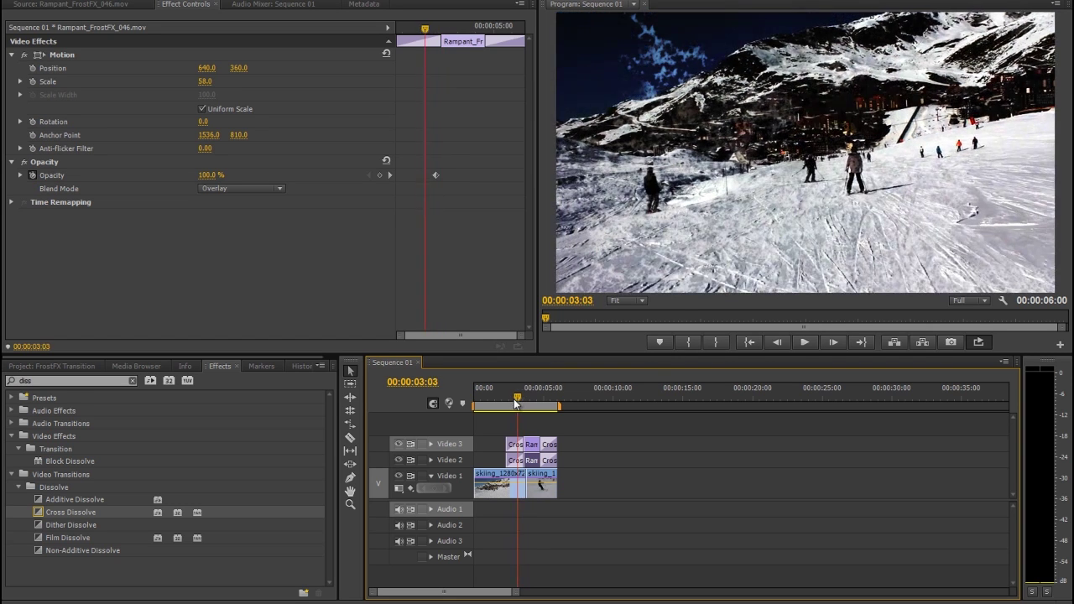
{"action": "key", "text": "space"}
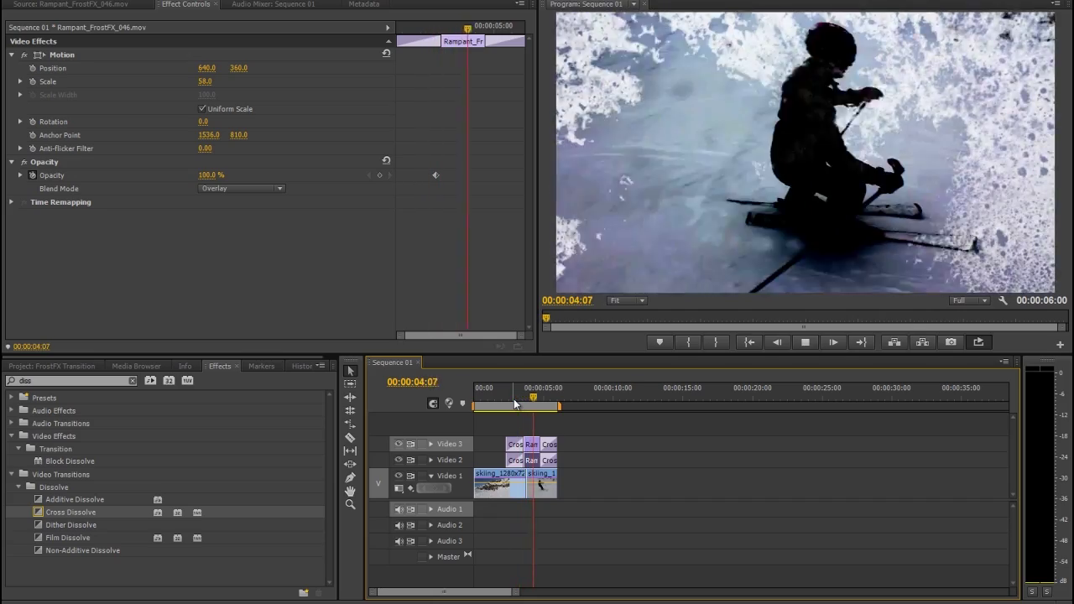
{"action": "left_click", "coordinate": [516, 401]}
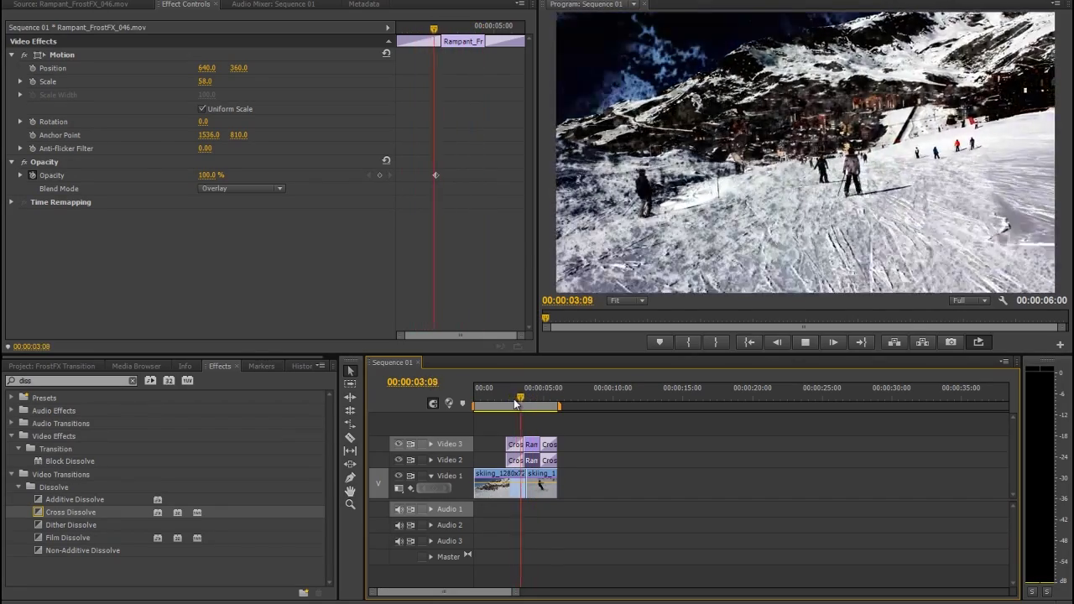
{"action": "key", "text": "space"}
{"action": "left_click", "coordinate": [519, 401]}
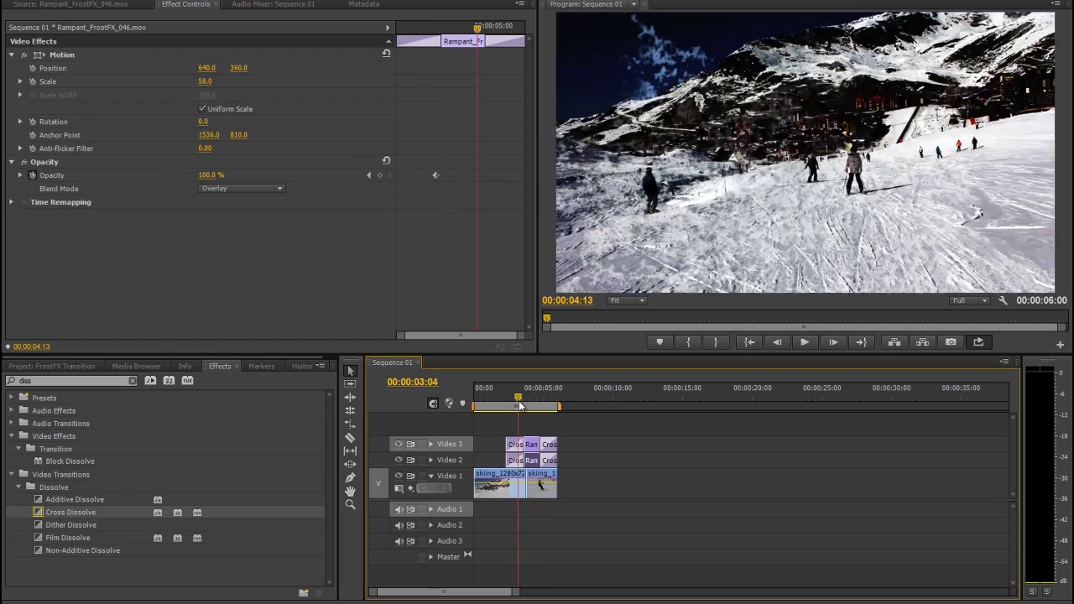
{"action": "left_click_drag", "start_coordinate": [518, 400], "coordinate": [523, 401]}
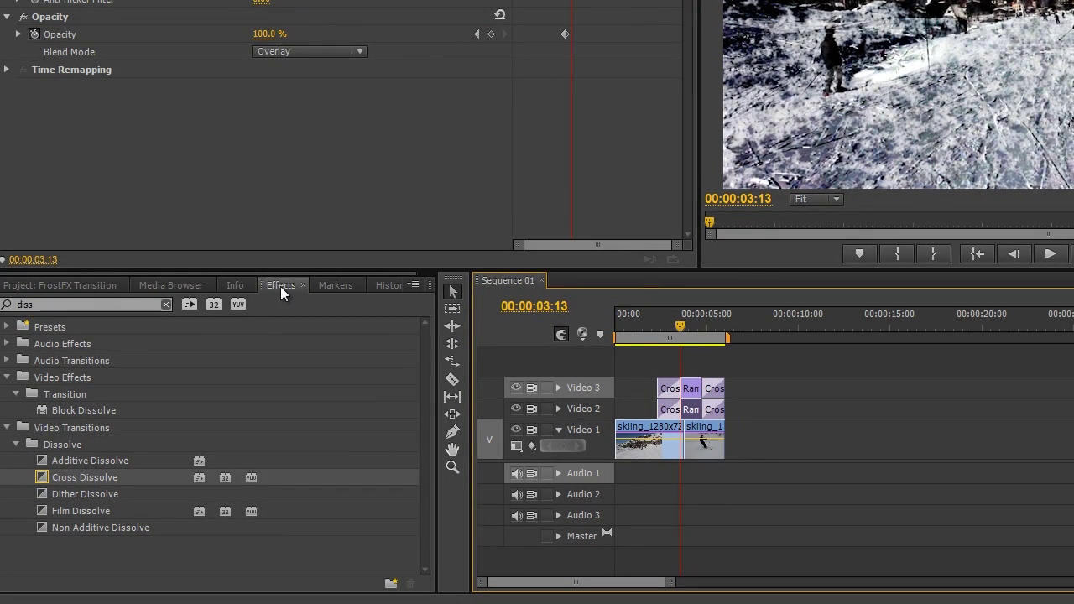
- Search 'white' and add Dip to White at the cut between the skiing clips on Video 1
{"action": "left_click", "coordinate": [280, 286]}
{"action": "left_click", "coordinate": [165, 304]}
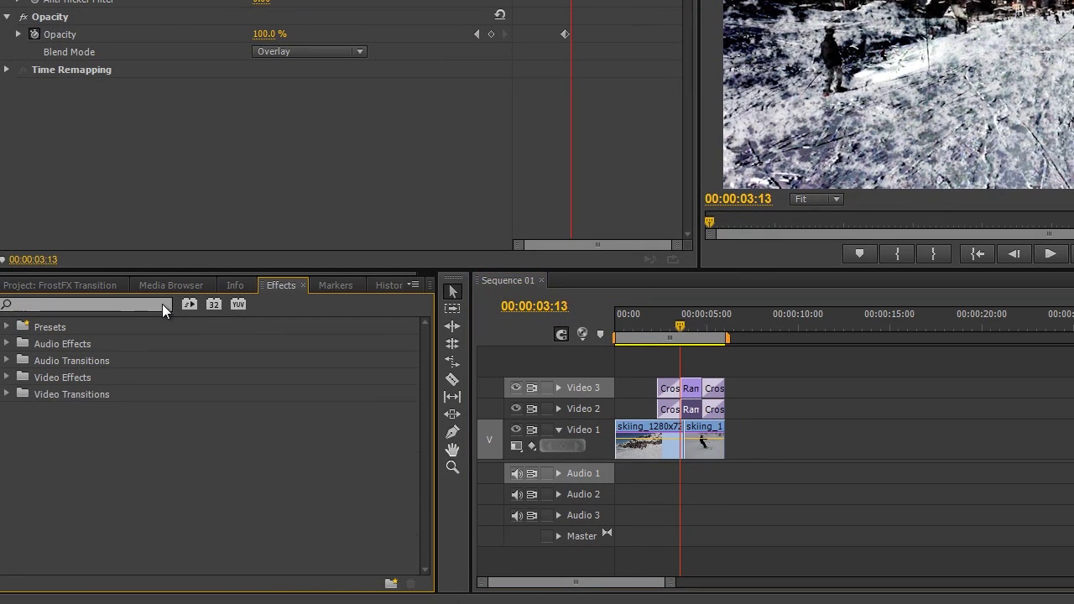
{"action": "left_click", "coordinate": [142, 304]}
{"action": "type", "text": "white"}
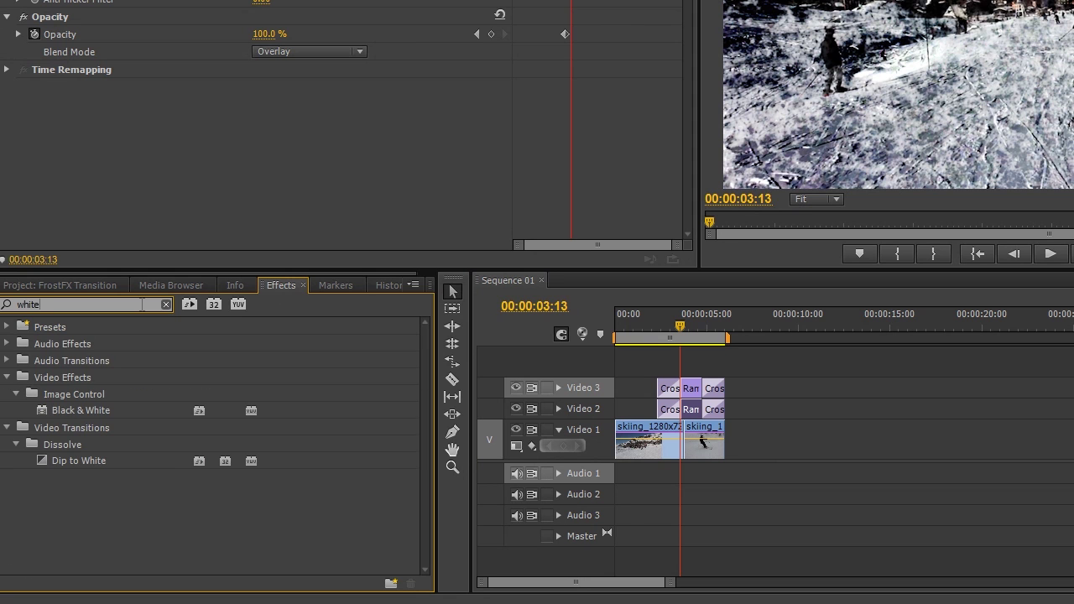
{"action": "left_click_drag", "start_coordinate": [40, 463], "coordinate": [682, 439]}
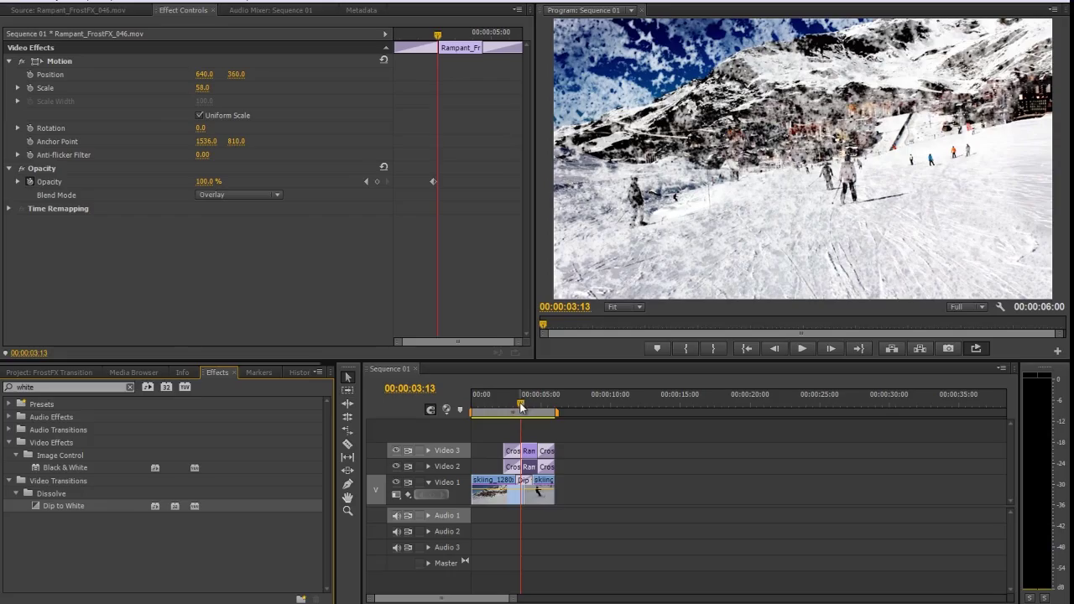
{"action": "left_click_drag", "start_coordinate": [520, 407], "coordinate": [473, 409]}
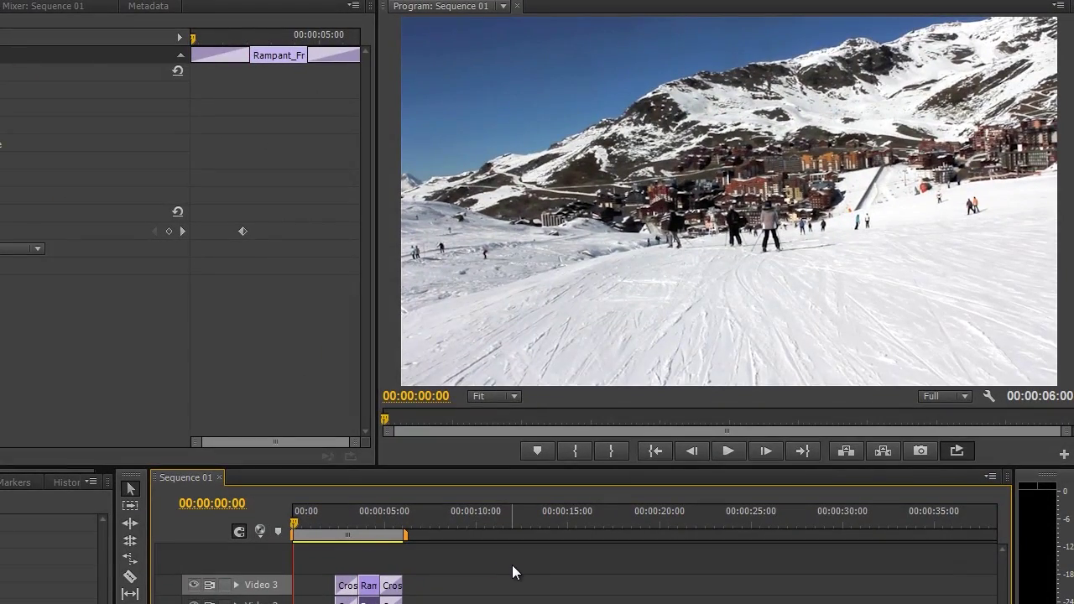
- Play the finished frost transition from the start, then switch to the Rampant Design Tools website
{"action": "key", "text": "space"}
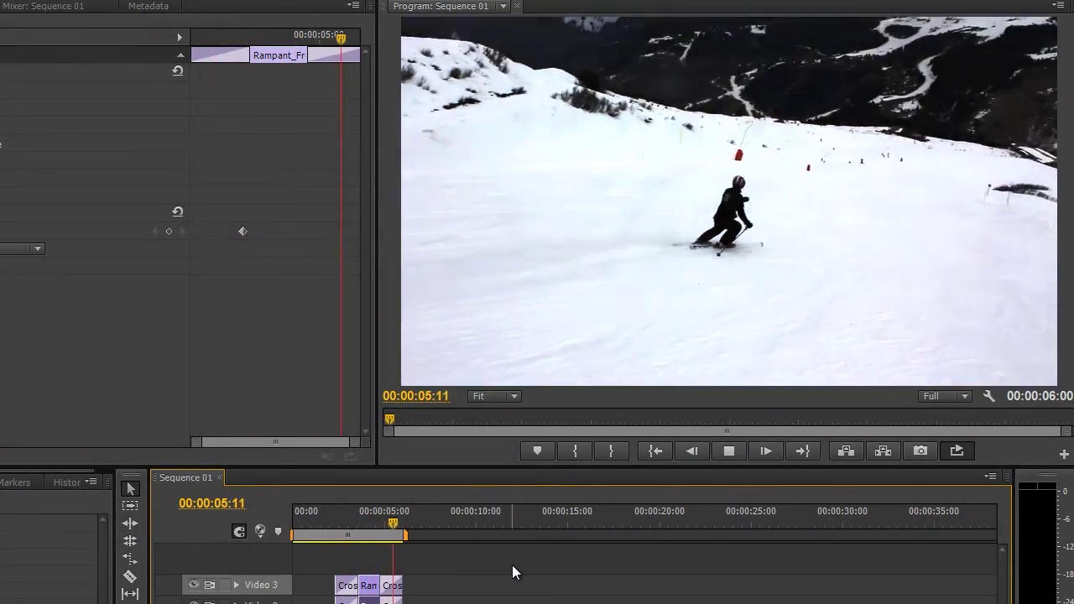
{"action": "key", "text": "space"}
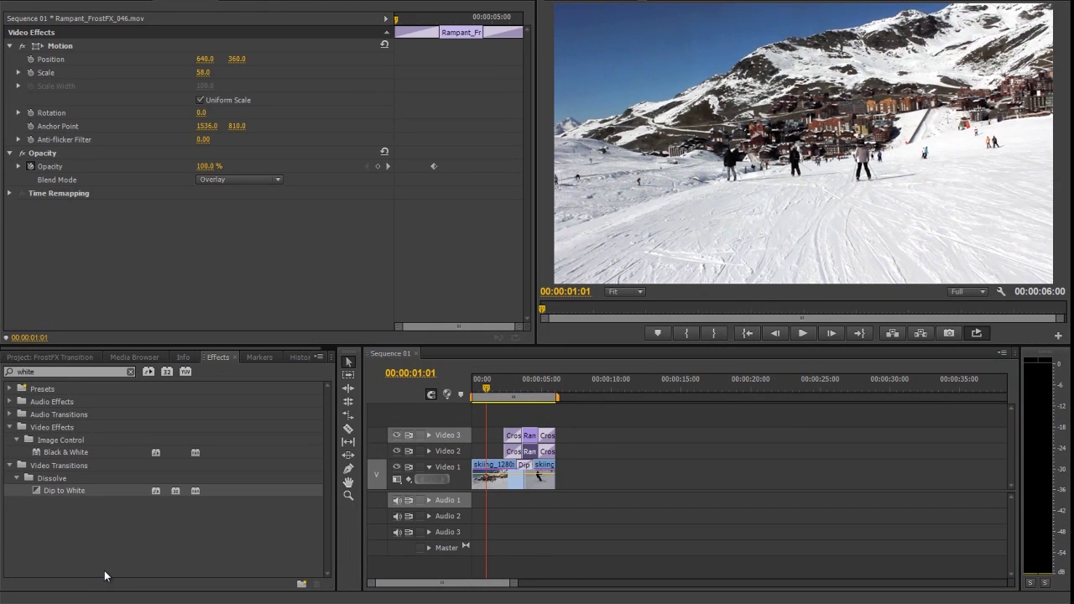
{"action": "key", "text": "alt+Tab"}
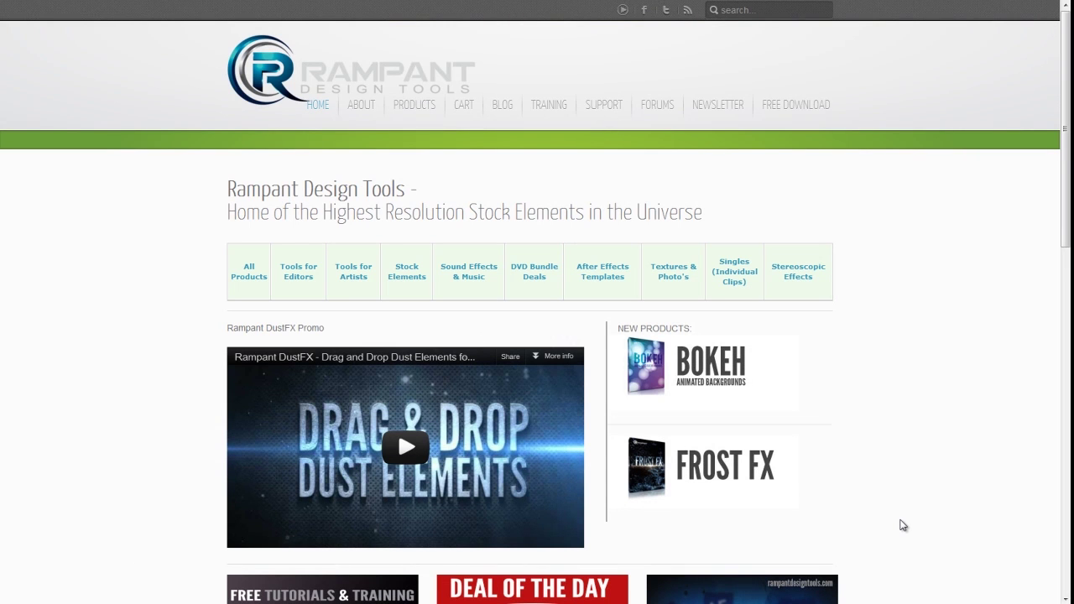